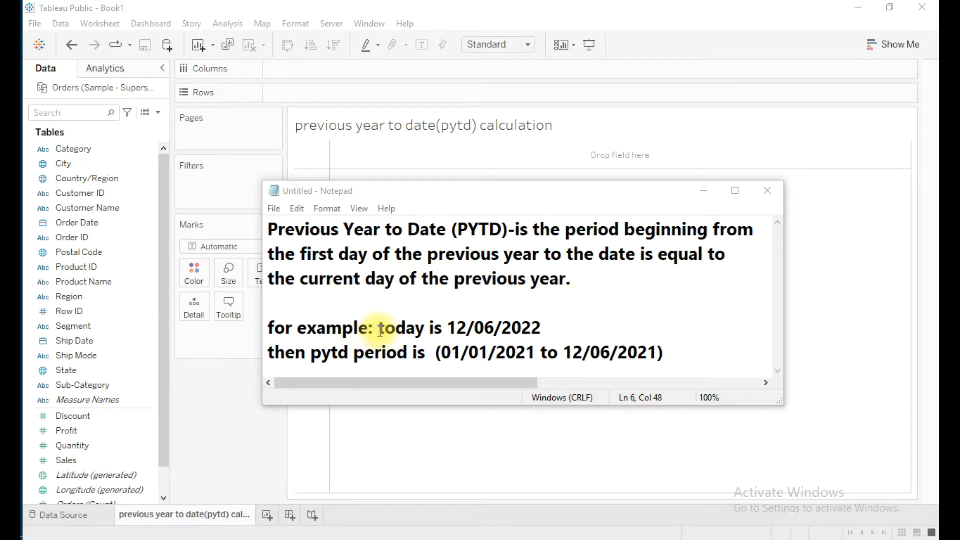
Step: Review the example current date and its PYTD period in the Notepad notes, and minimize the notes
left_click_drag(450, 327, 551, 335)
left_click_drag(306, 353, 677, 371)
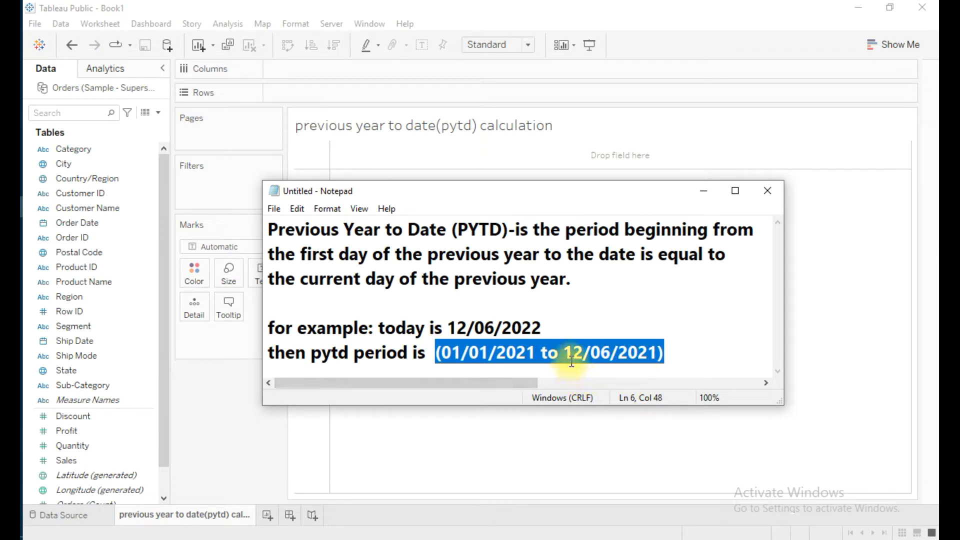
left_click_drag(624, 354, 658, 353)
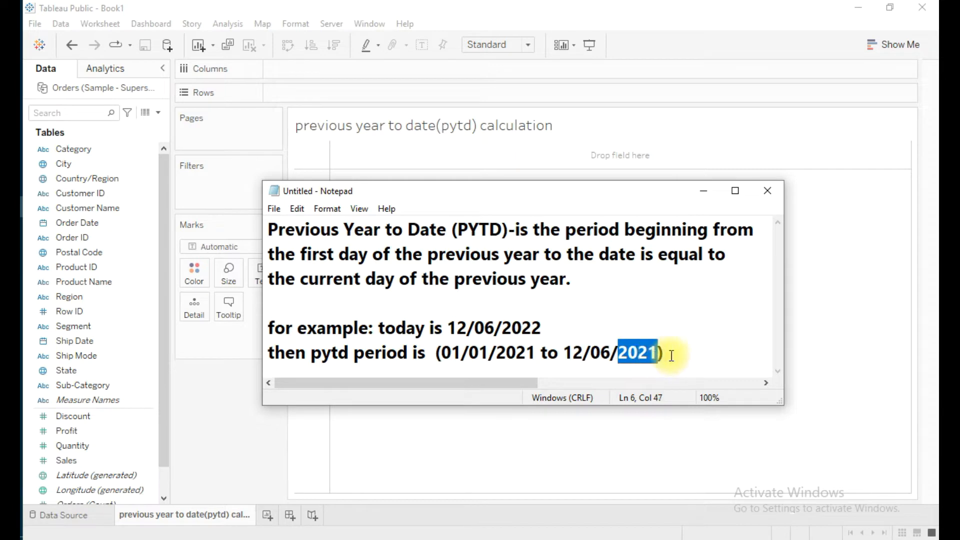
left_click(672, 356)
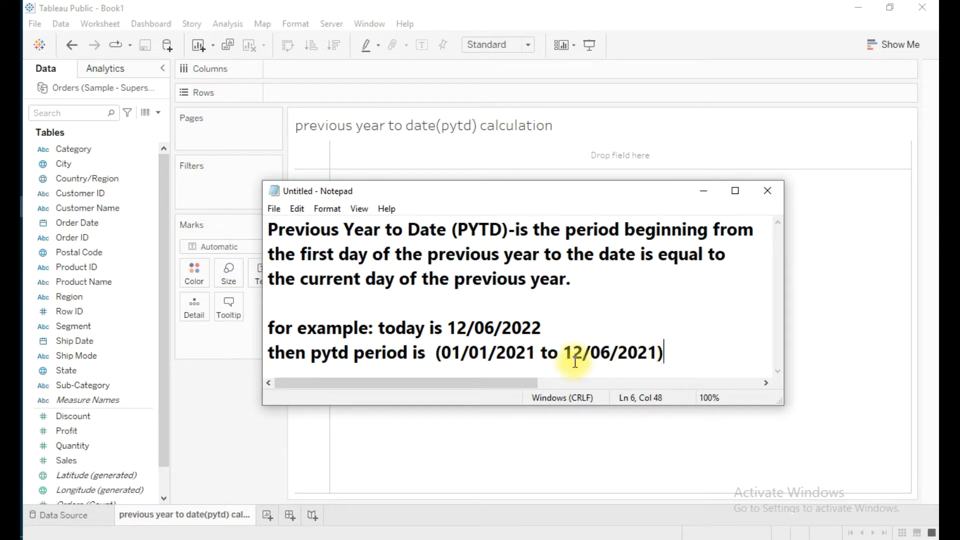
left_click(708, 193)
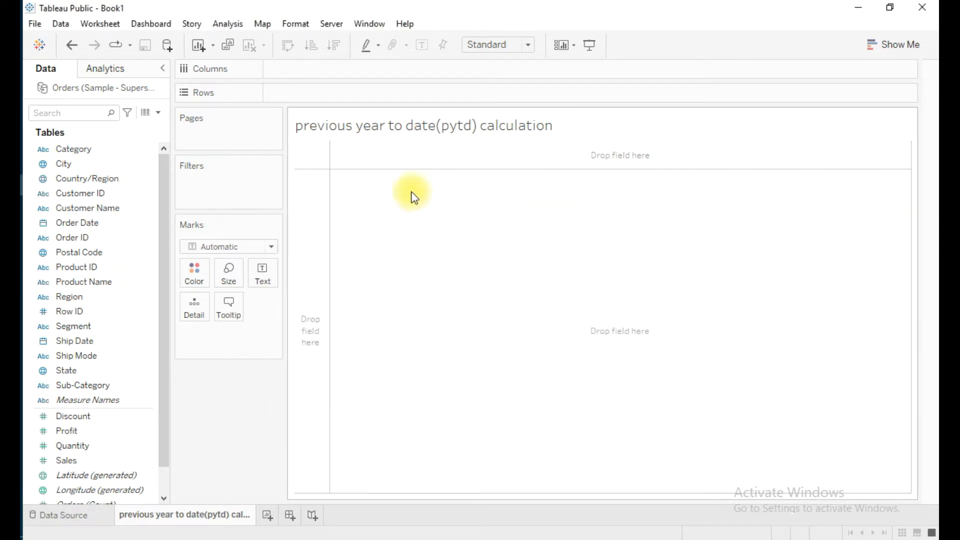
Step: Preview total Sales by year of Order Date in a text table, and clear the worksheet again
left_click_drag(72, 224, 295, 97)
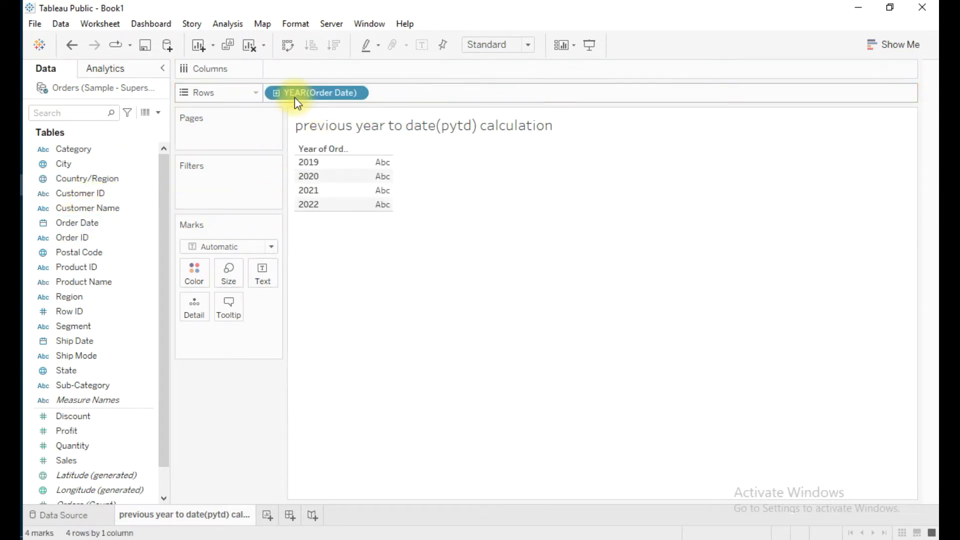
left_click_drag(67, 460, 262, 275)
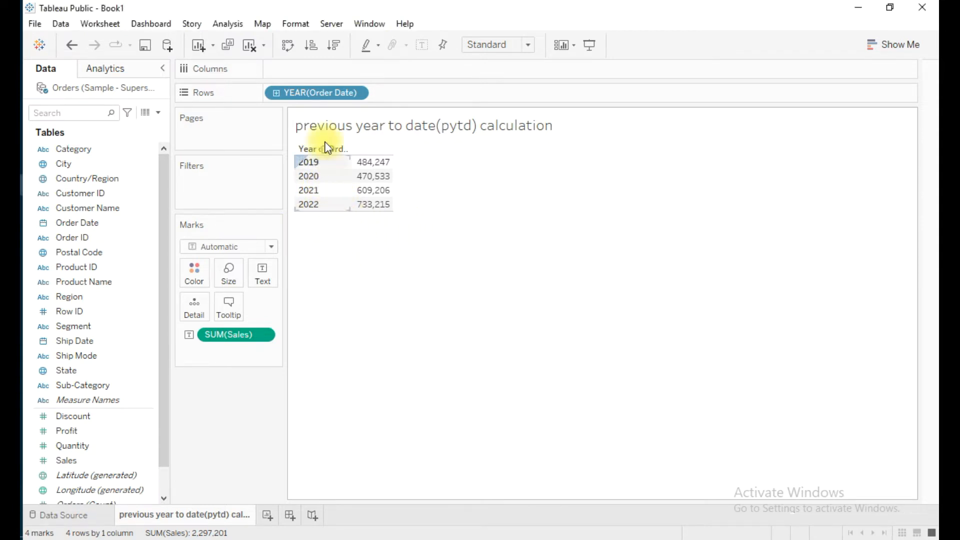
left_click(306, 91)
left_click_drag(306, 92, 125, 189)
Step: Create a calculated field named "pytd calculation"
left_click(156, 112)
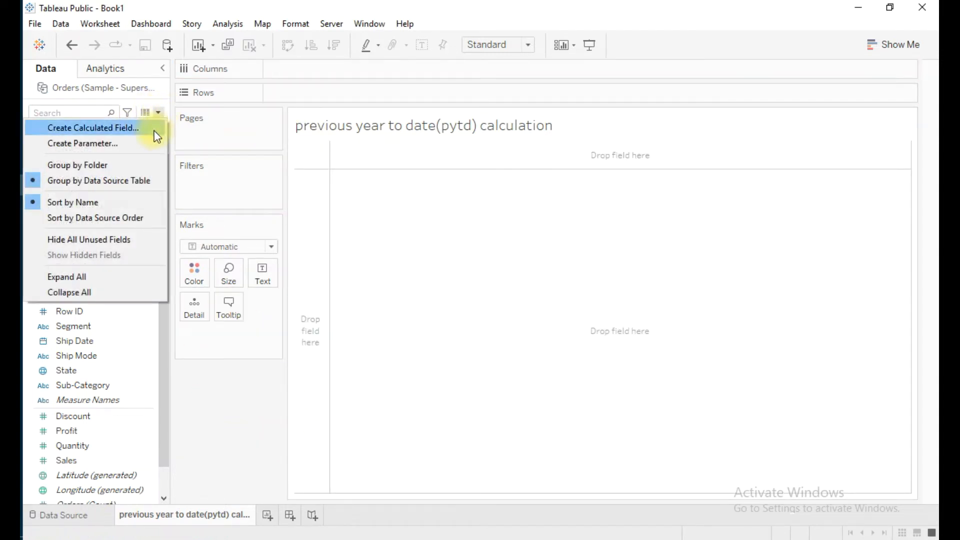
left_click(107, 129)
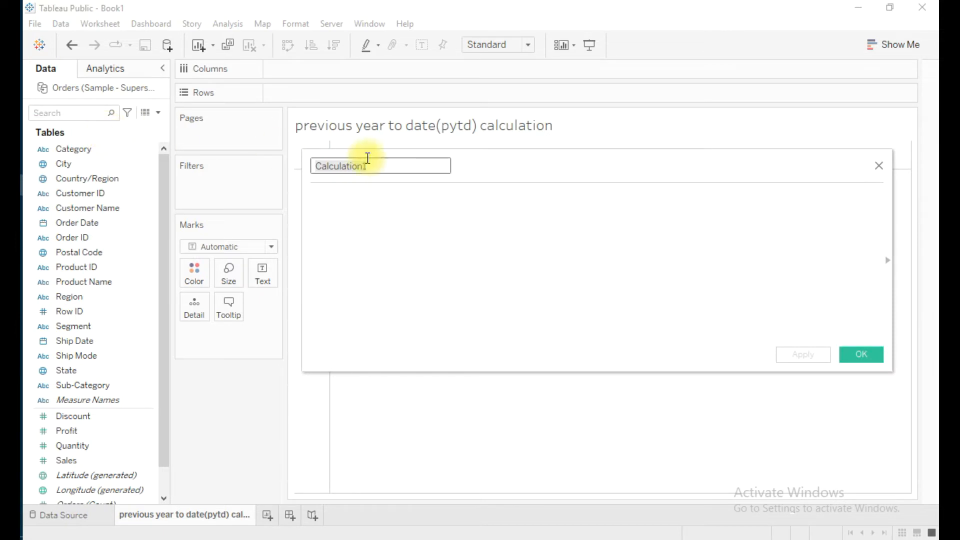
key("BackSpace")
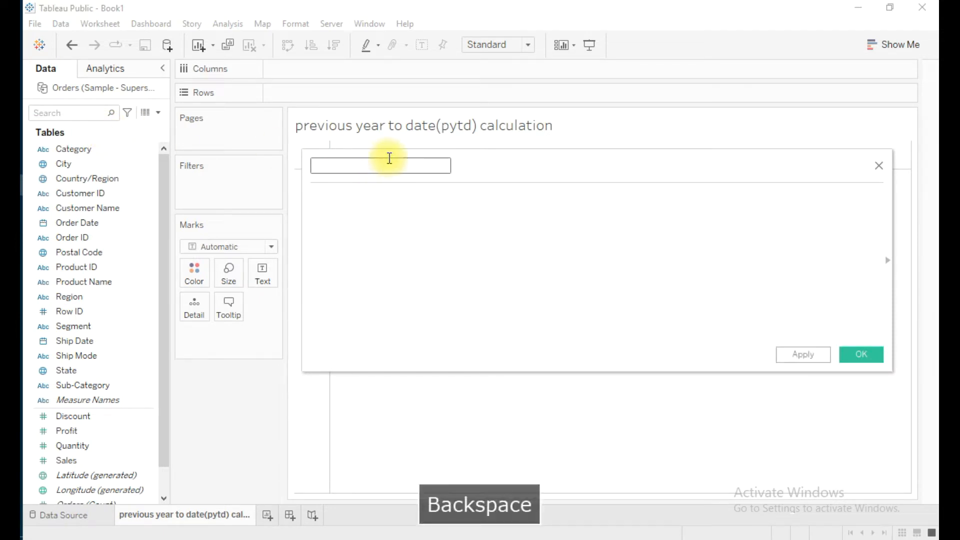
type("pytd calculation")
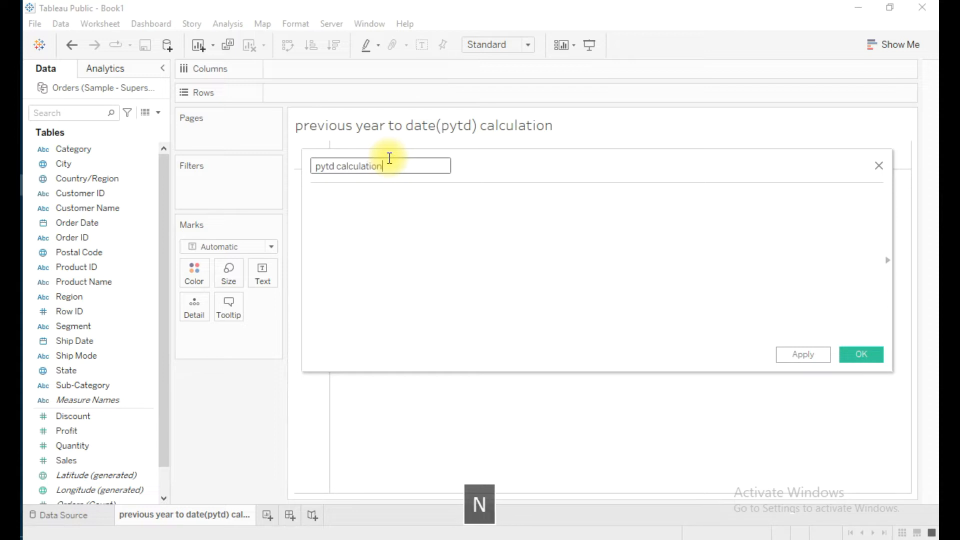
key("Return")
Step: Begin the formula with the DATEDIFF function, using 'year' as the date part
left_click(321, 202)
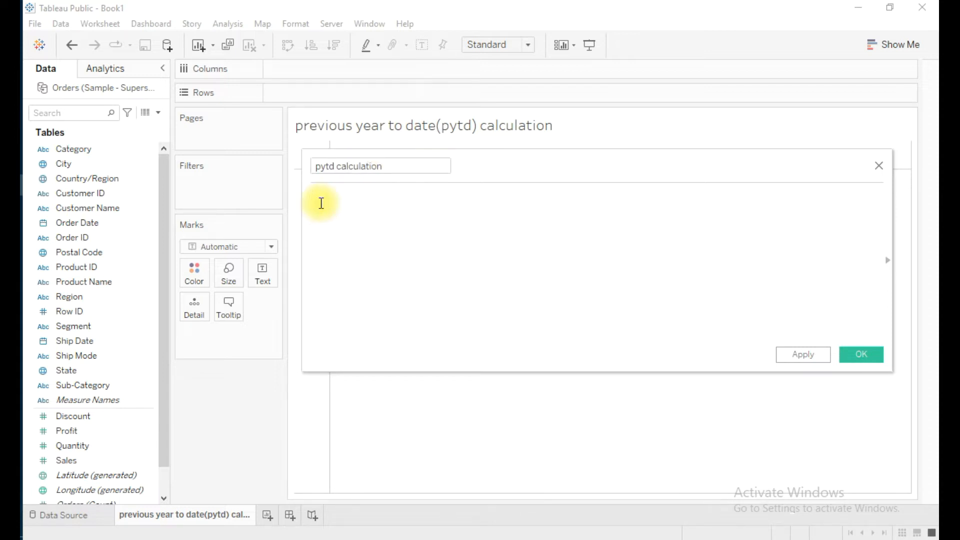
type("dat")
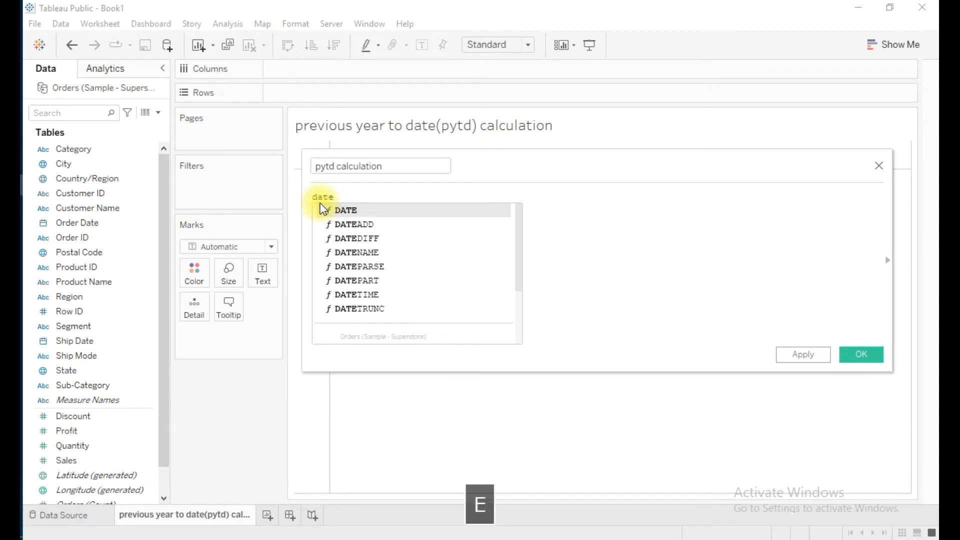
type("e")
key("Down")
key("Down")
key("Return")
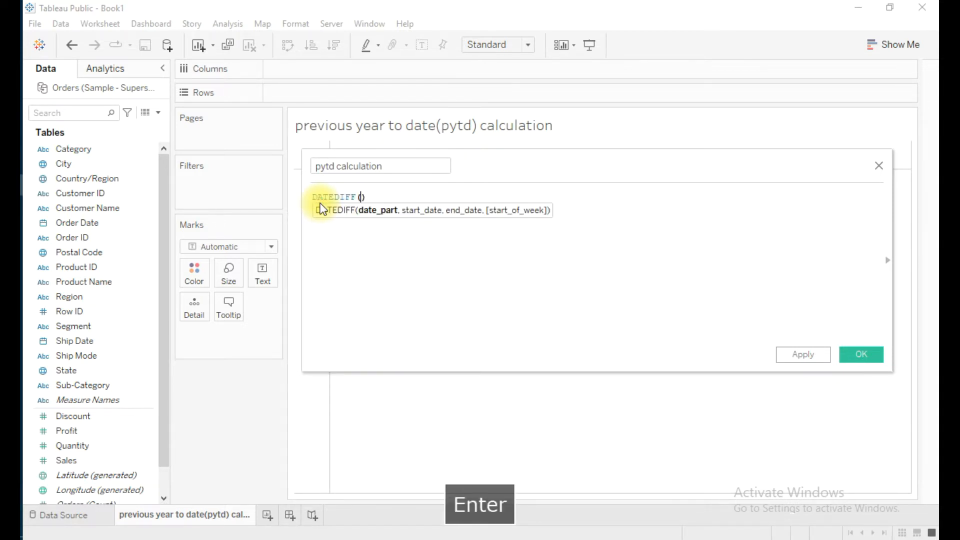
type("'y")
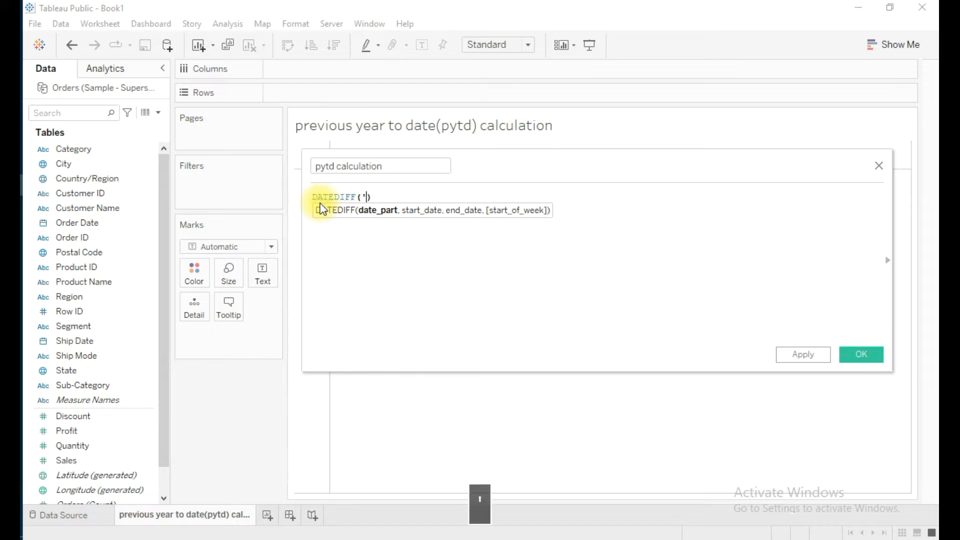
type("'")
key("Left")
type("y")
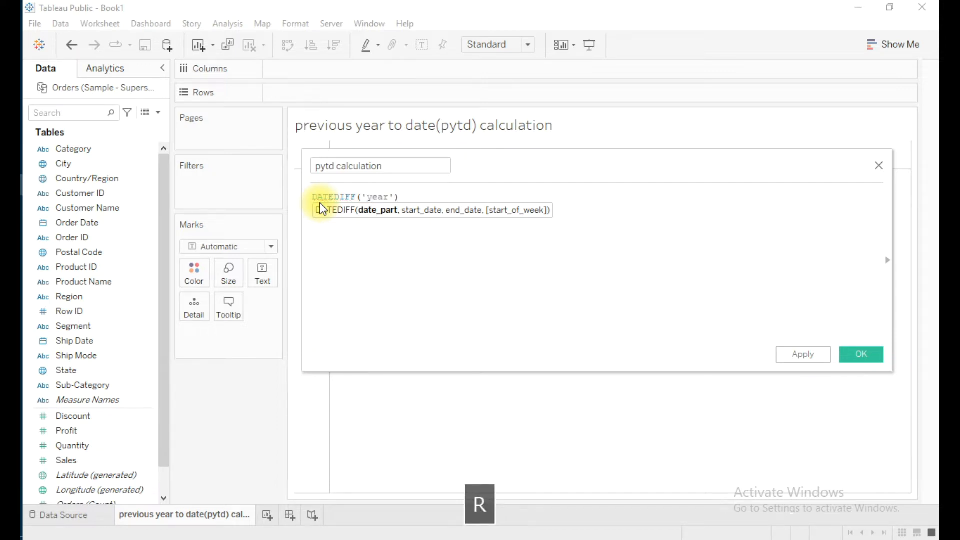
type("ear")
key("Right")
Step: Add [Order Date] as the start date and TODAY() as the end date of the DATEDIFF function
type(",ord")
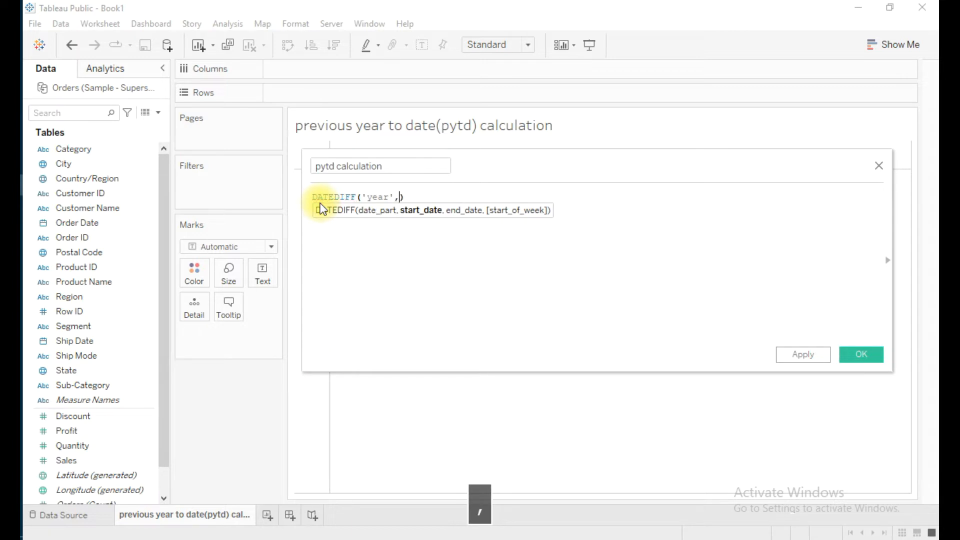
type("e")
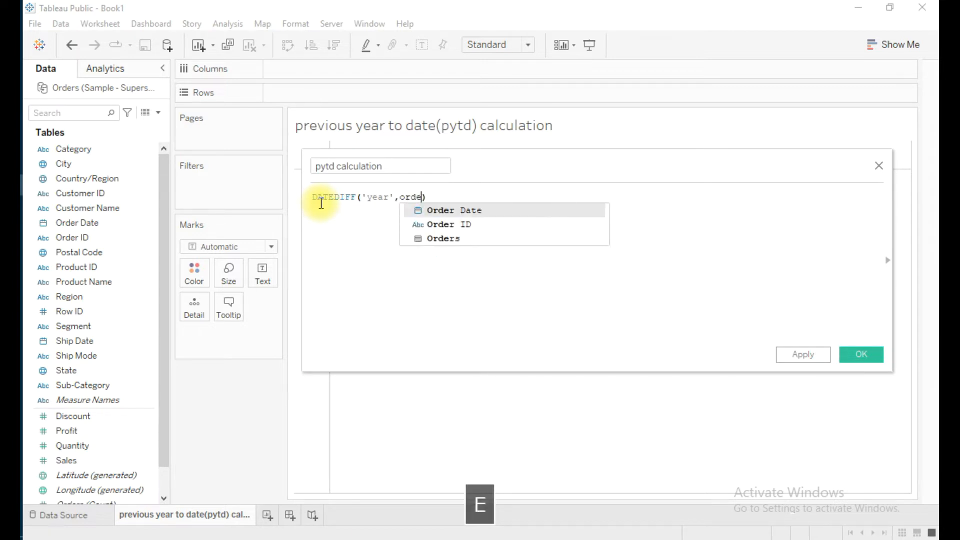
key("Return")
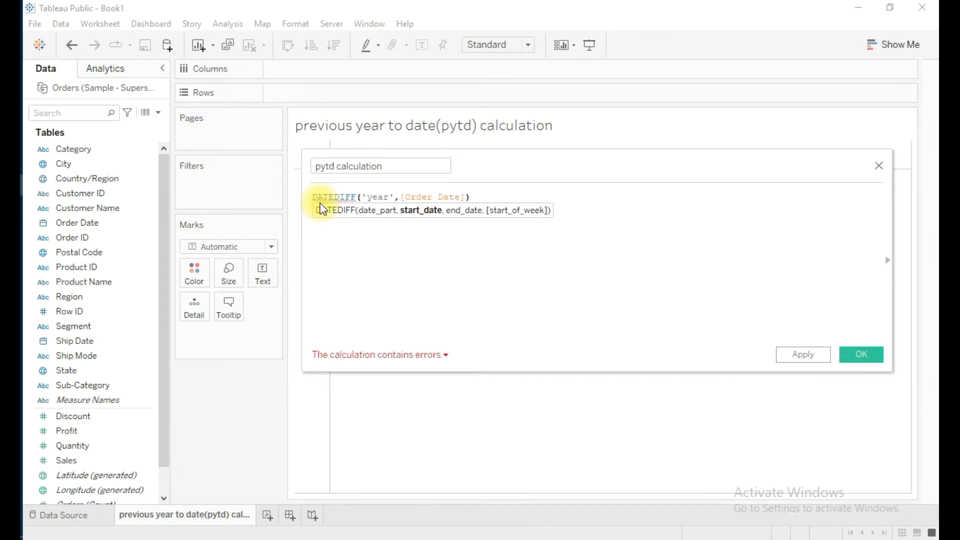
type(",t")
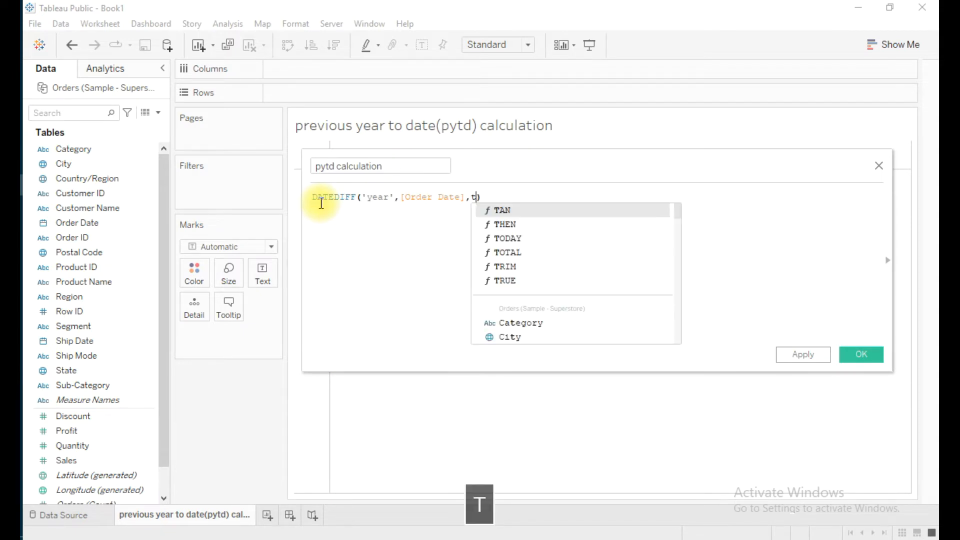
type("o")
key("Return")
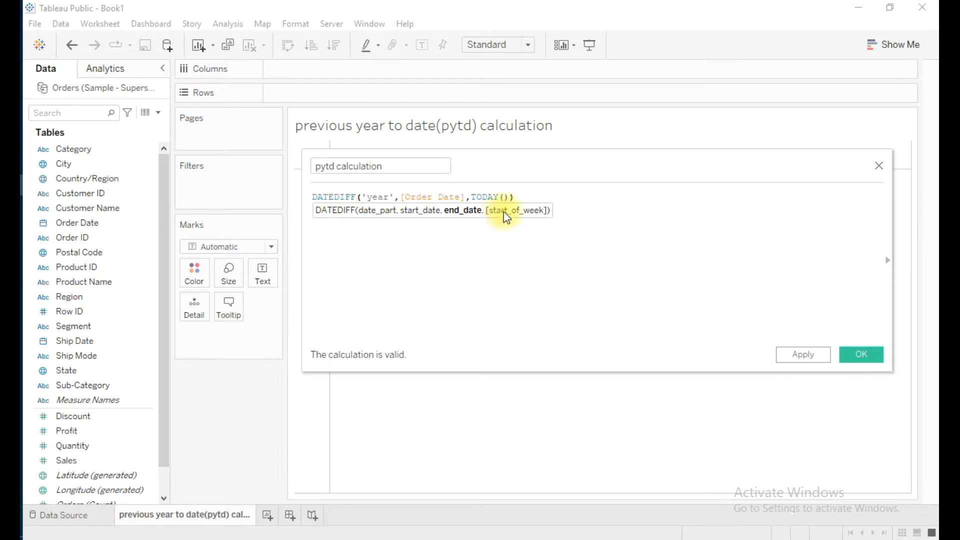
Step: Complete the formula by comparing the DATEDIFF result with "= 1", and save the calculated field
left_click(519, 194)
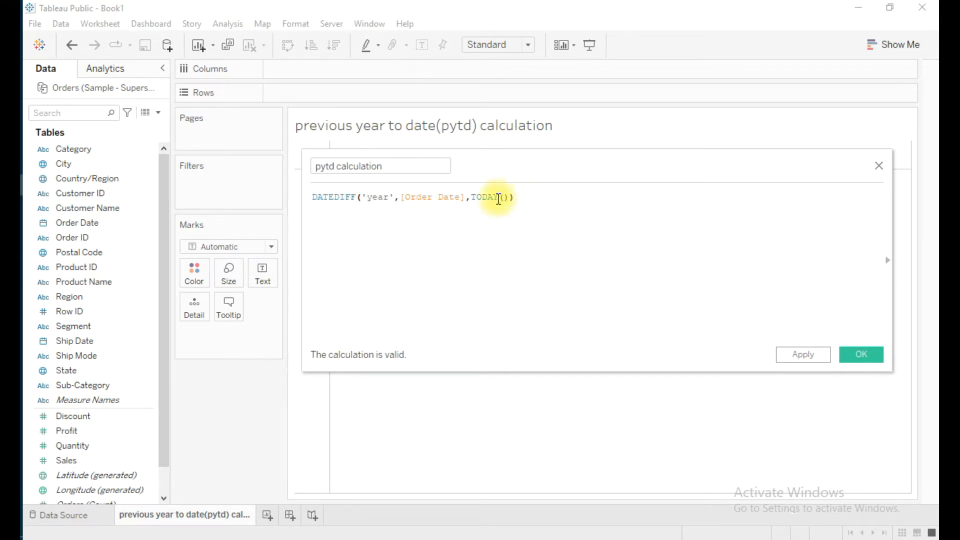
left_click_drag(399, 196, 508, 196)
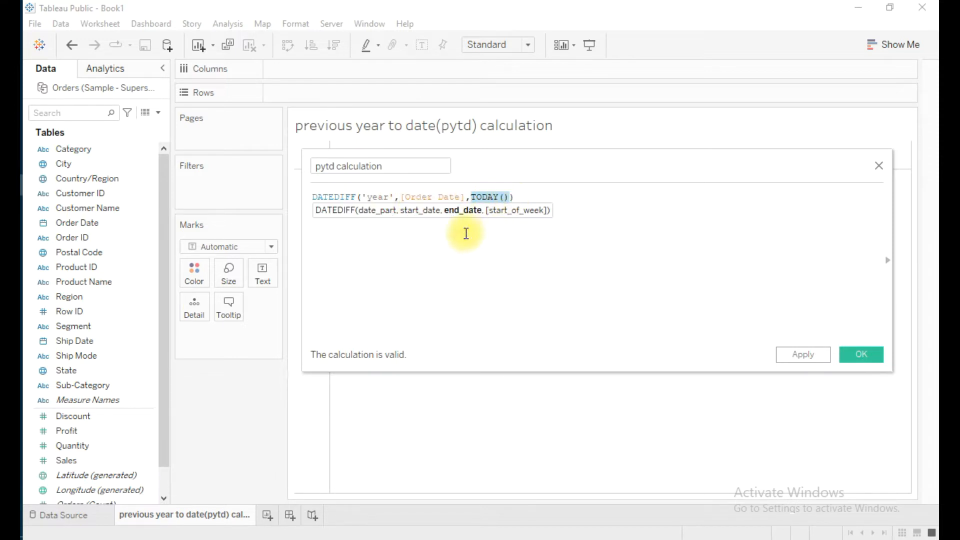
left_click(380, 197)
left_click(520, 196)
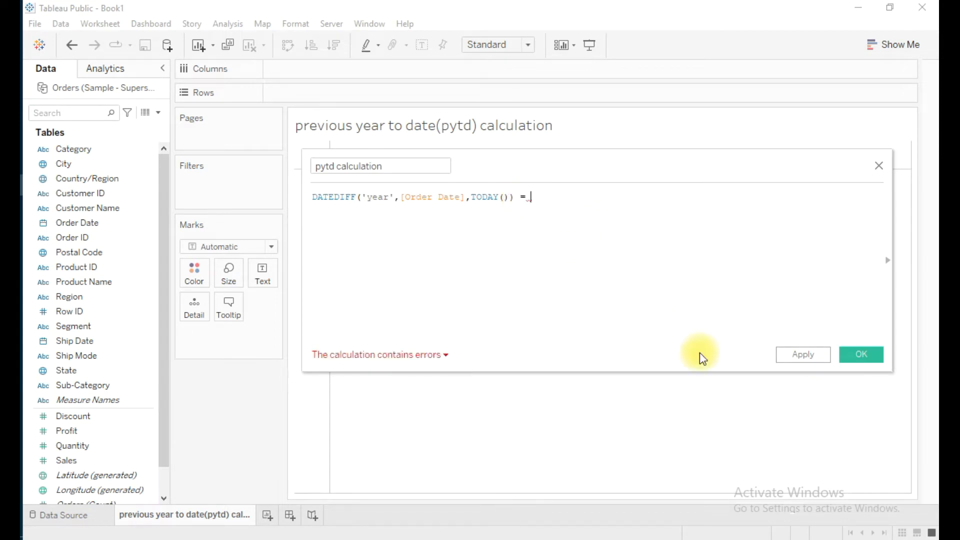
type("1")
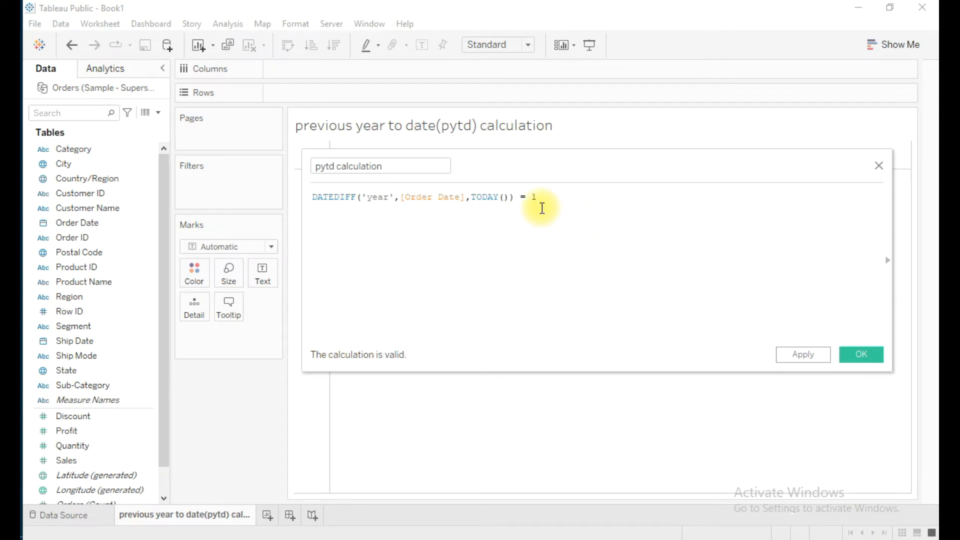
left_click_drag(550, 199, 311, 196)
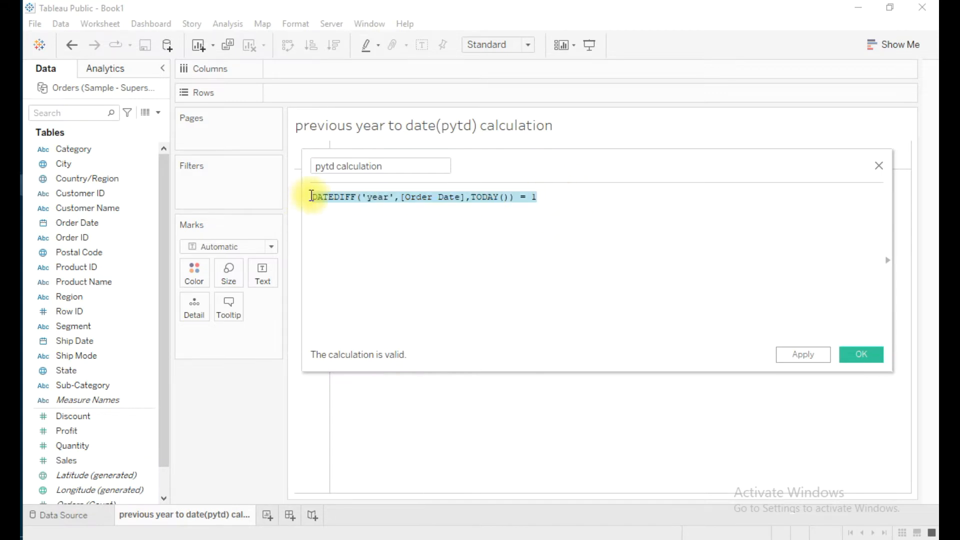
left_click(415, 244)
left_click(573, 195)
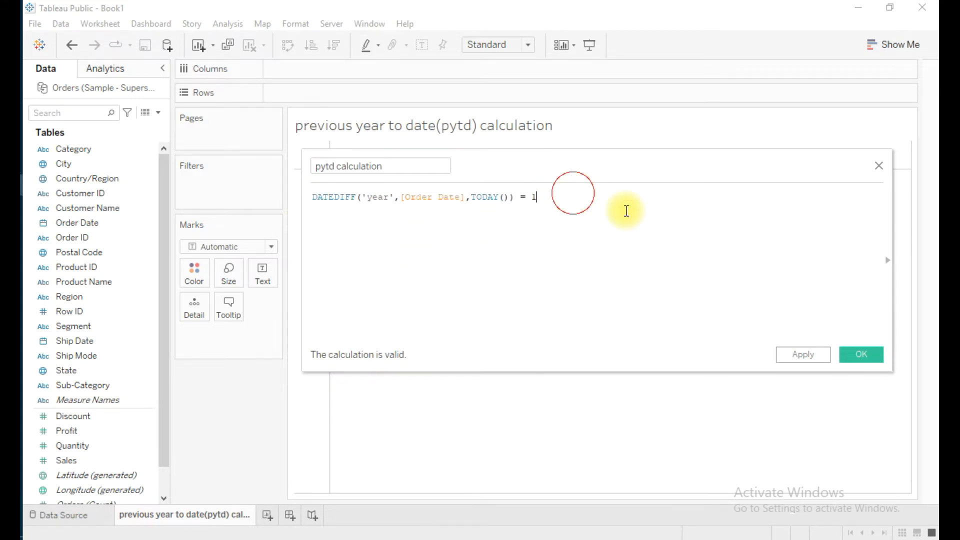
left_click(870, 355)
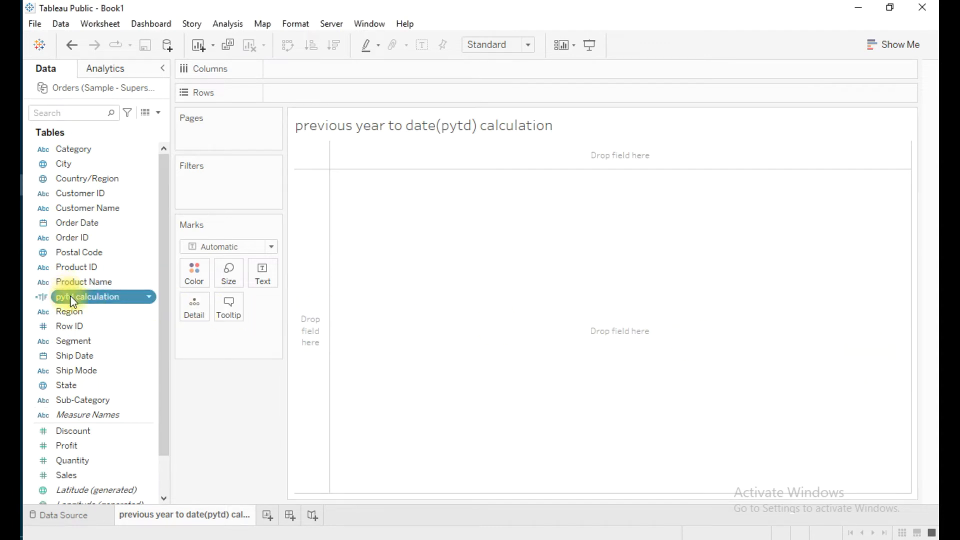
Step: Filter the worksheet by pytd calculation, keeping only the True value
mouse_move(73, 303)
left_mouse_down()
mouse_move(96, 302)
mouse_move(197, 216)
mouse_move(208, 183)
left_mouse_up()
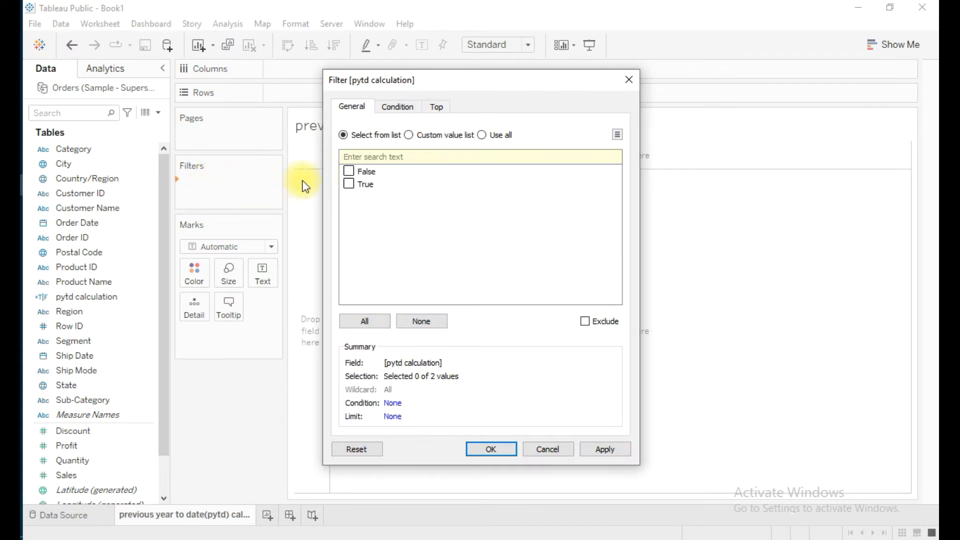
left_click(350, 187)
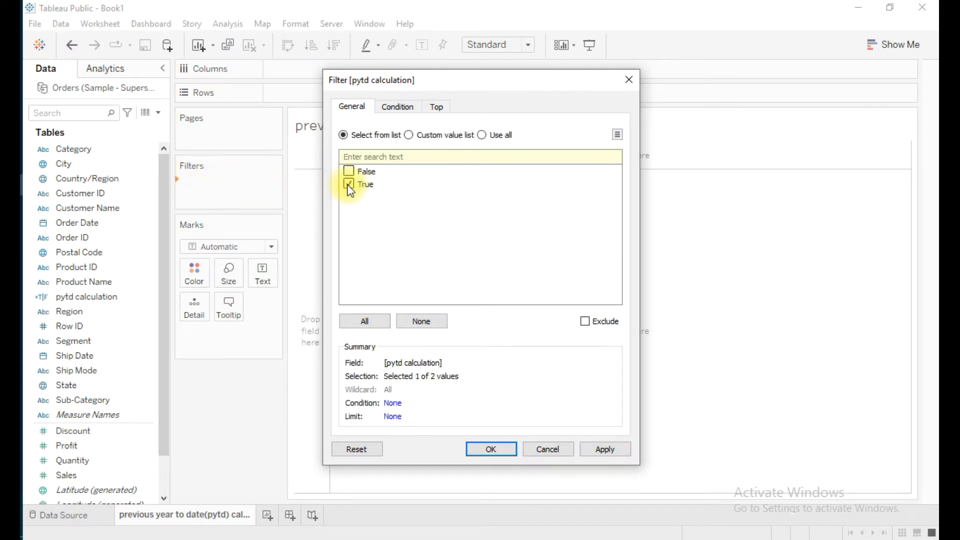
left_click(472, 448)
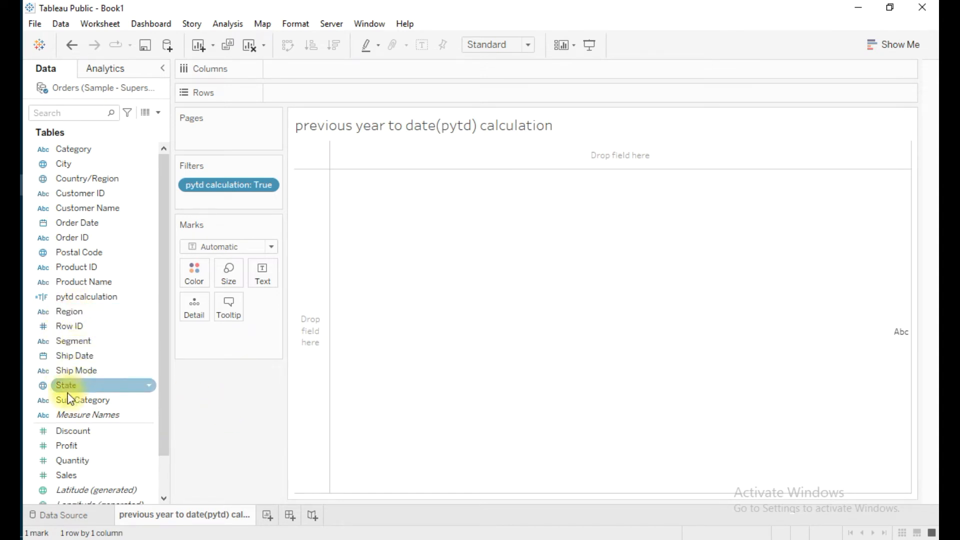
Step: List total Sales as text for each Order Date in rows, using discrete exact dates, and check the list down to its last date
left_click_drag(75, 223, 311, 94)
left_click_drag(66, 475, 262, 272)
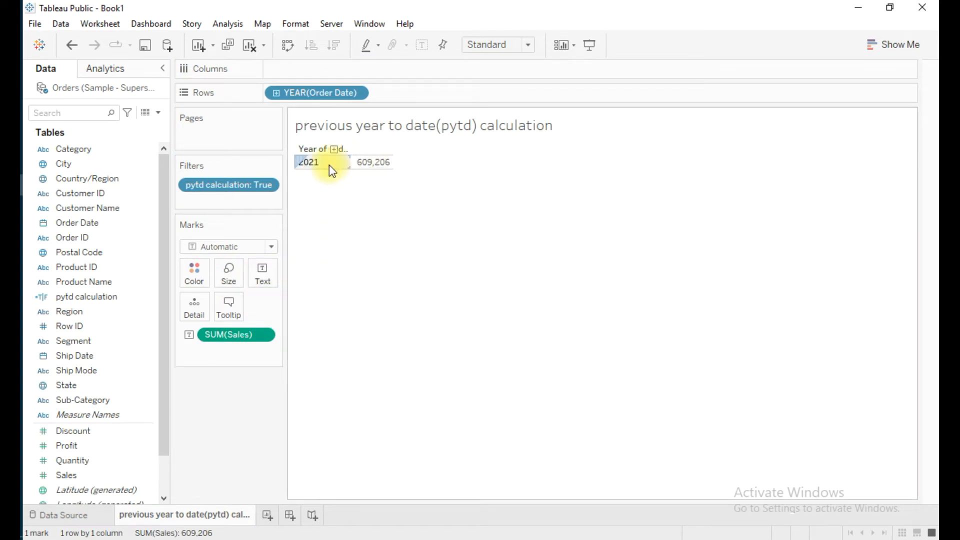
left_click(357, 95)
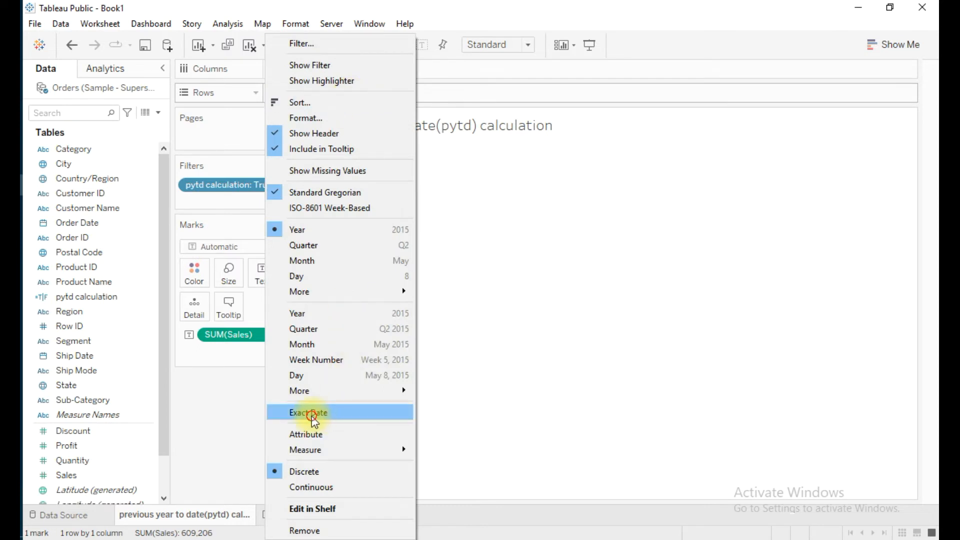
left_click(312, 413)
left_click(358, 94)
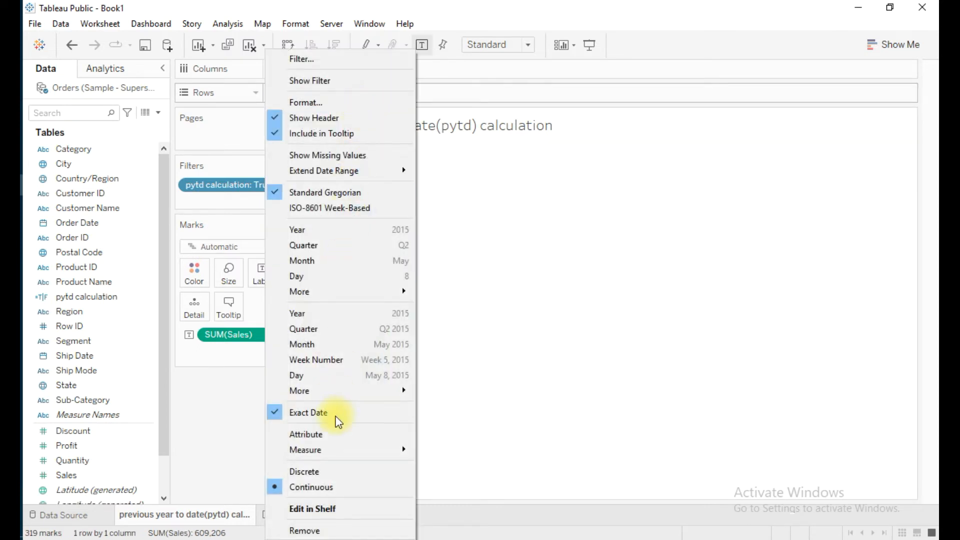
left_click(336, 472)
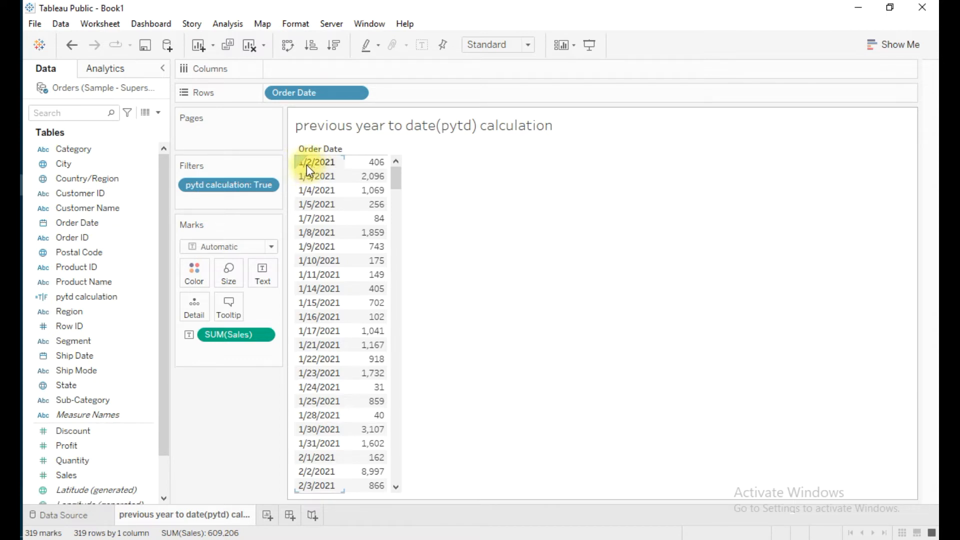
left_click_drag(396, 172, 377, 494)
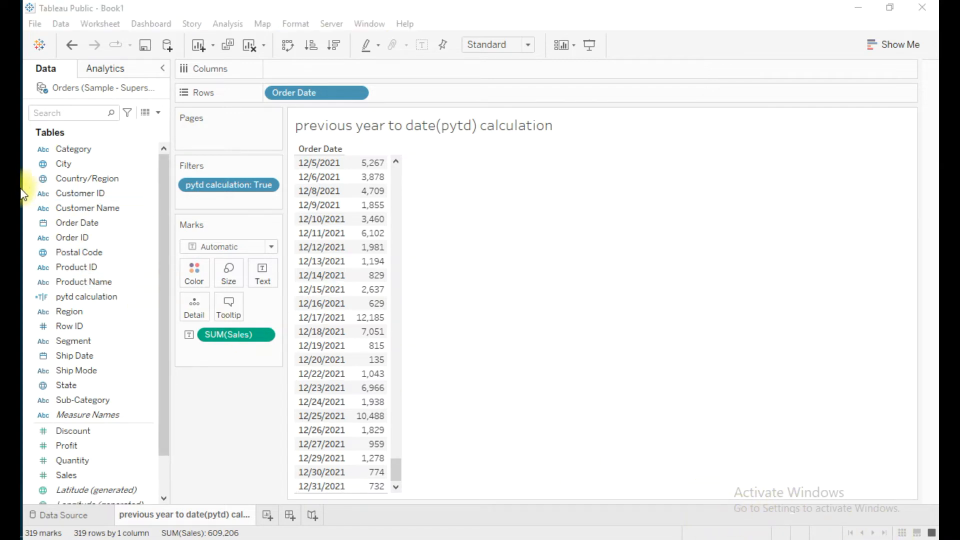
Step: Review the PYTD definition in the Notepad note, and locate the 6/12/2021 row in the Order Date list
left_click(15, 212)
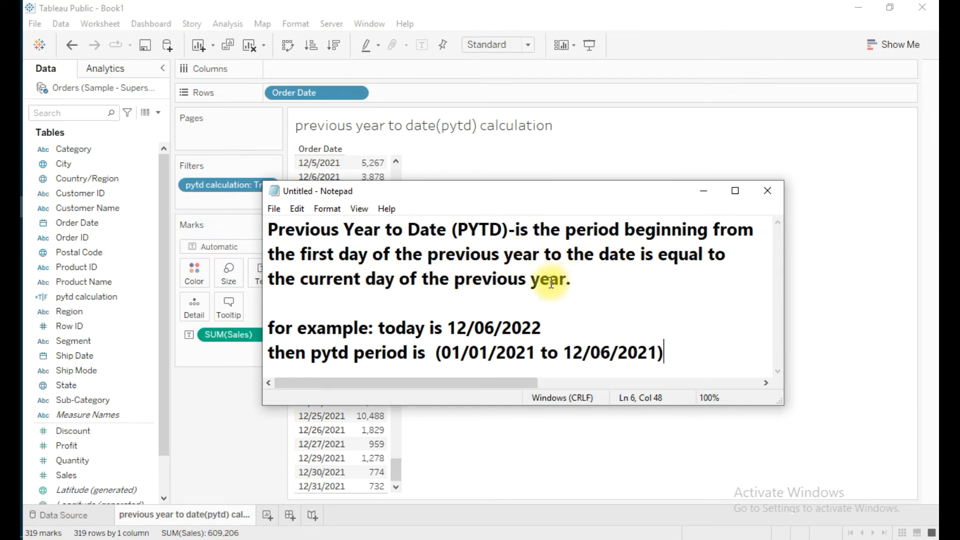
left_click(704, 193)
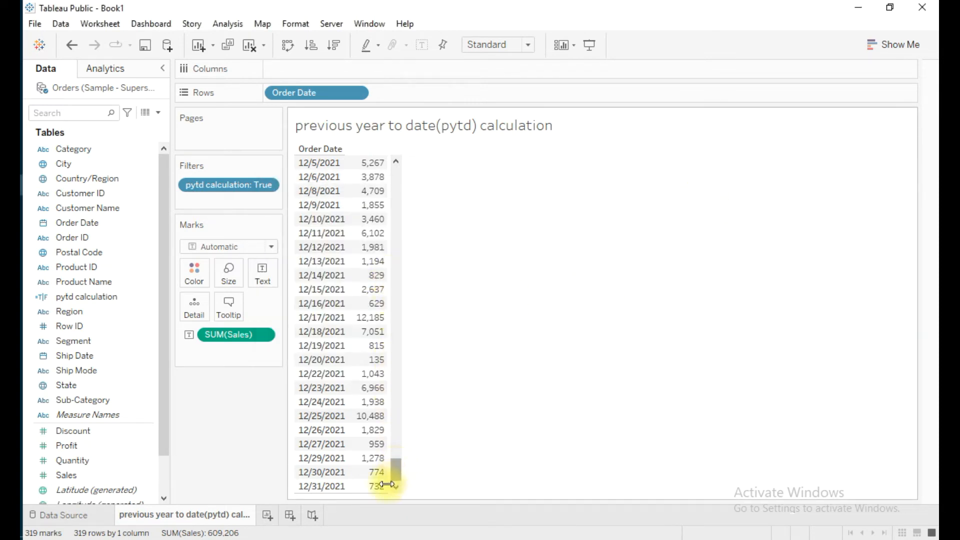
left_click_drag(395, 470, 395, 310)
left_click(320, 205)
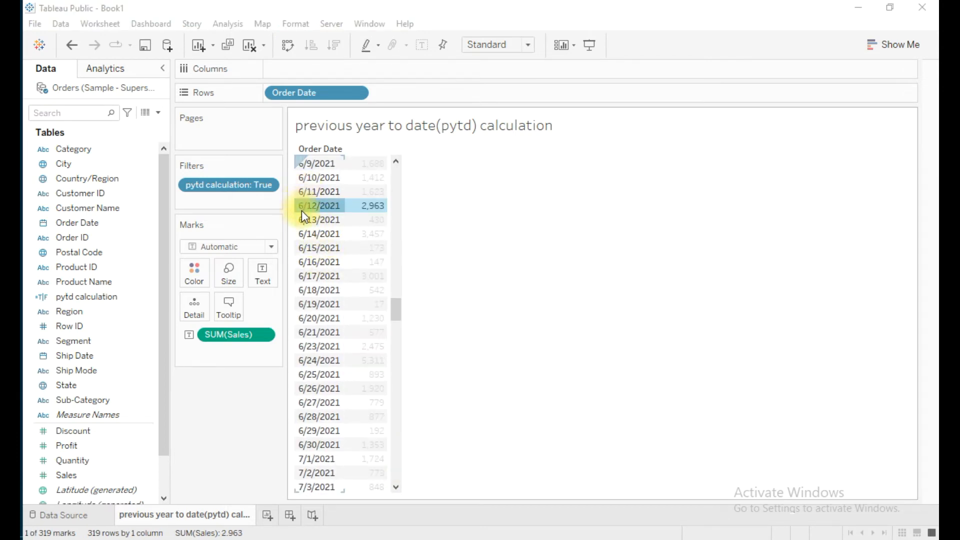
mouse_move(312, 212)
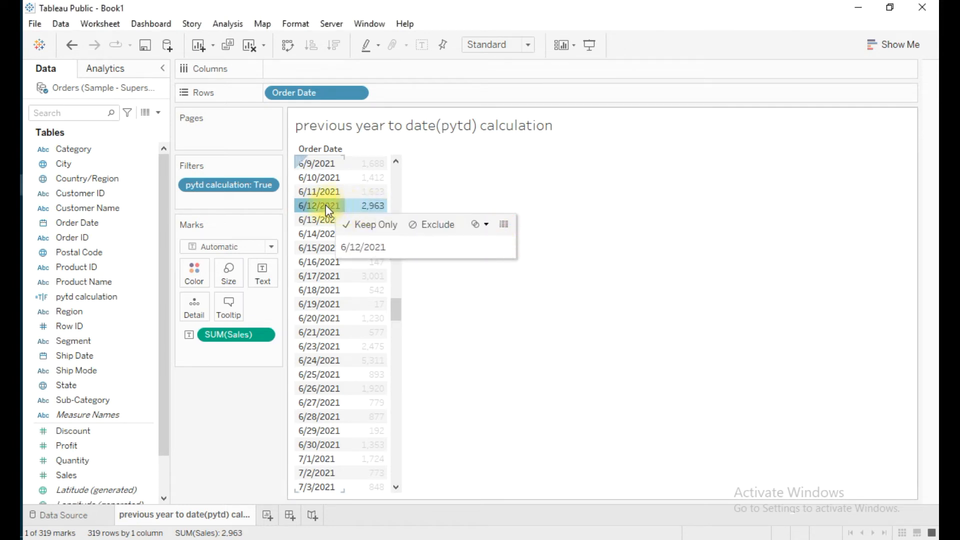
mouse_move(393, 309)
left_mouse_down()
mouse_move(392, 281)
mouse_move(393, 306)
left_mouse_up()
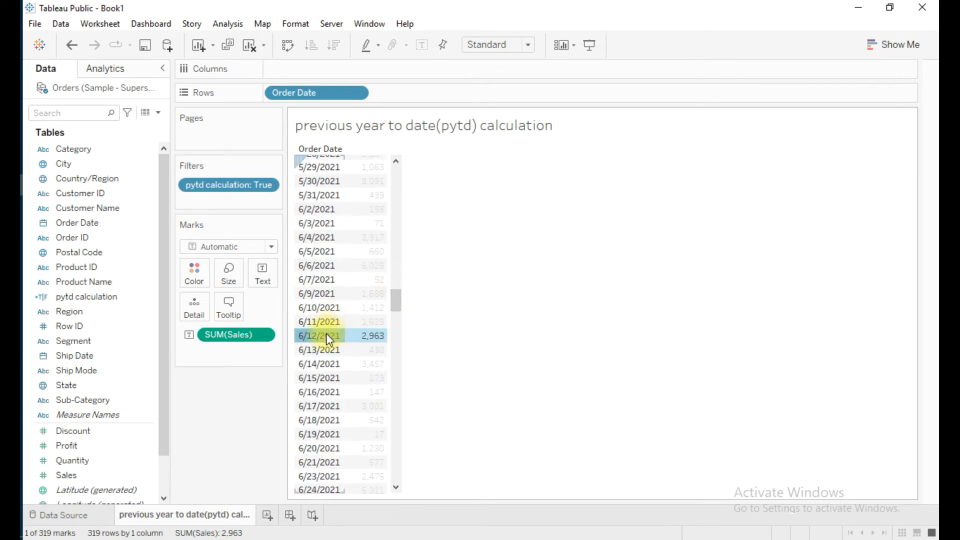
left_click(464, 343)
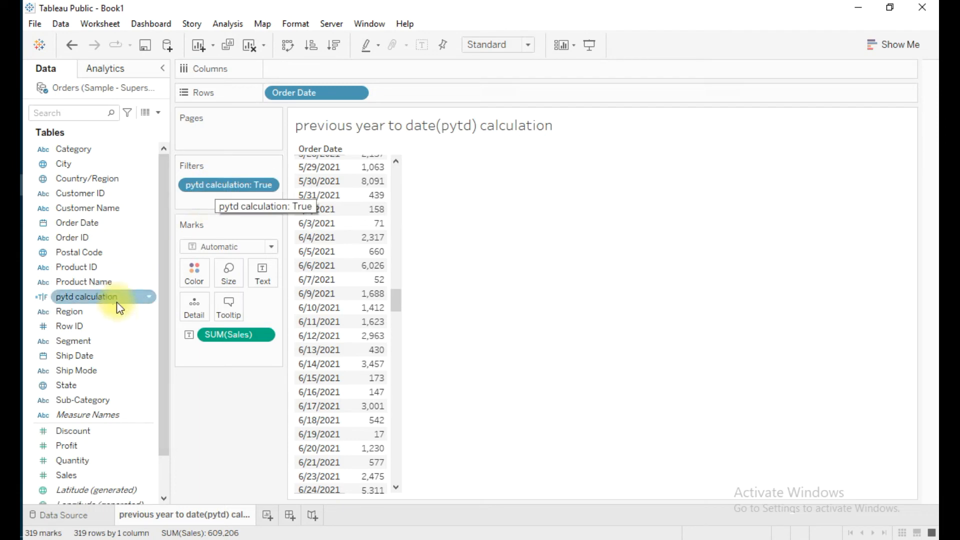
Step: Edit the pytd calculation field, extending its formula with "and [Order Date] <=" after the "= 1" comparison
left_click(148, 301)
right_click(148, 300)
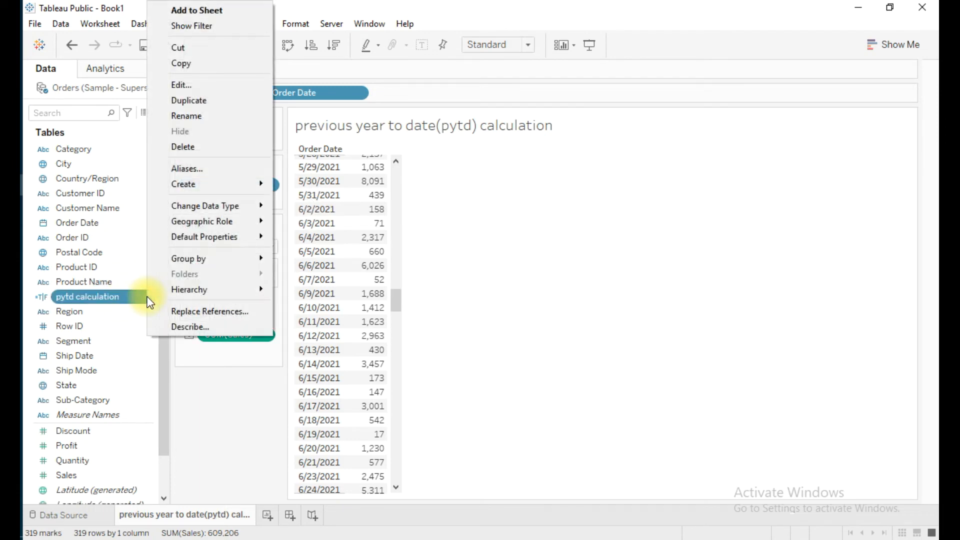
left_click(231, 86)
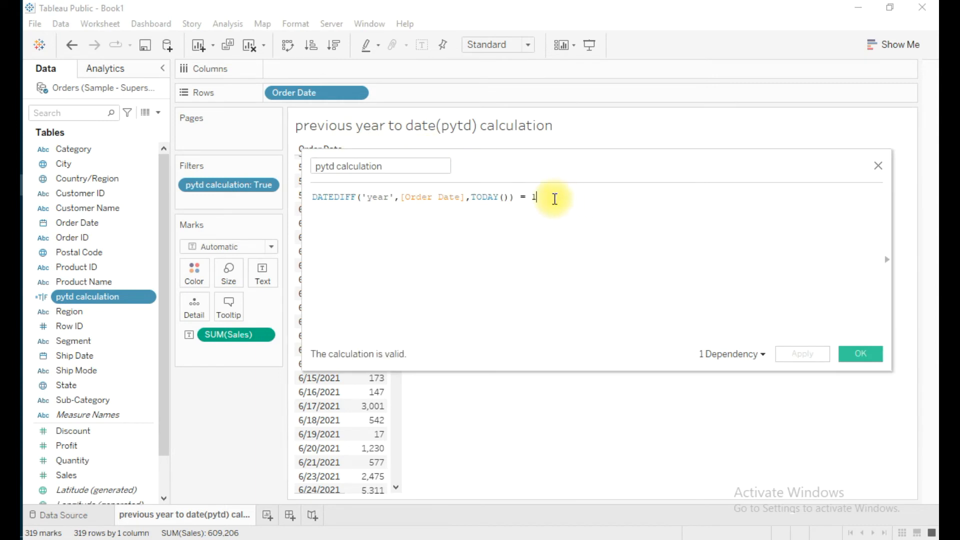
type("and")
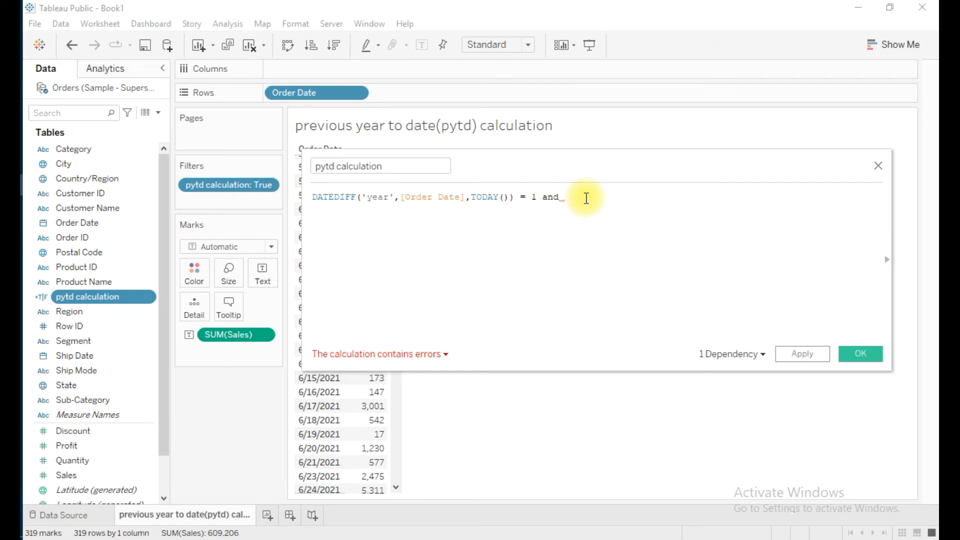
type("orde")
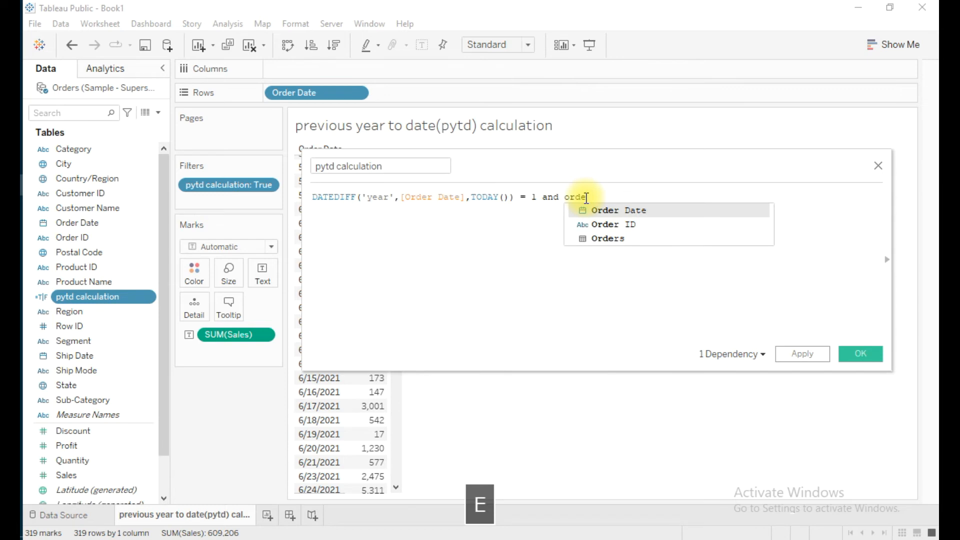
key("Return")
type("<= ")
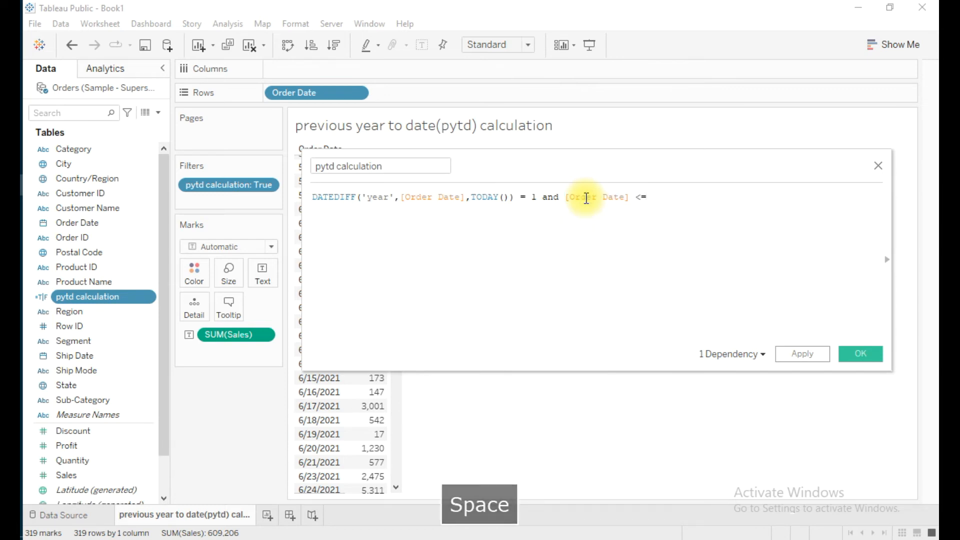
Step: Add the DATEADD function after the "<=" operator, with 'year' as its date part
type("date")
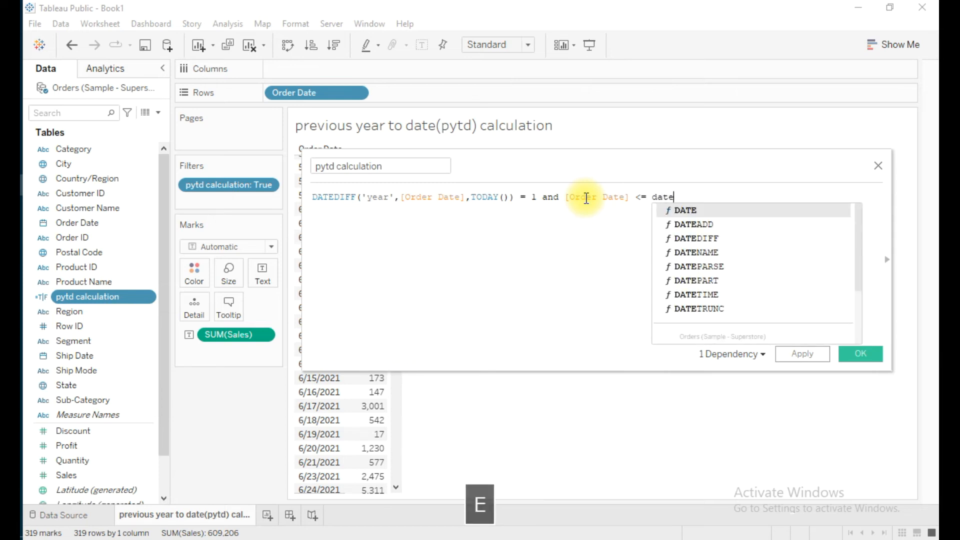
key("Down")
key("Return")
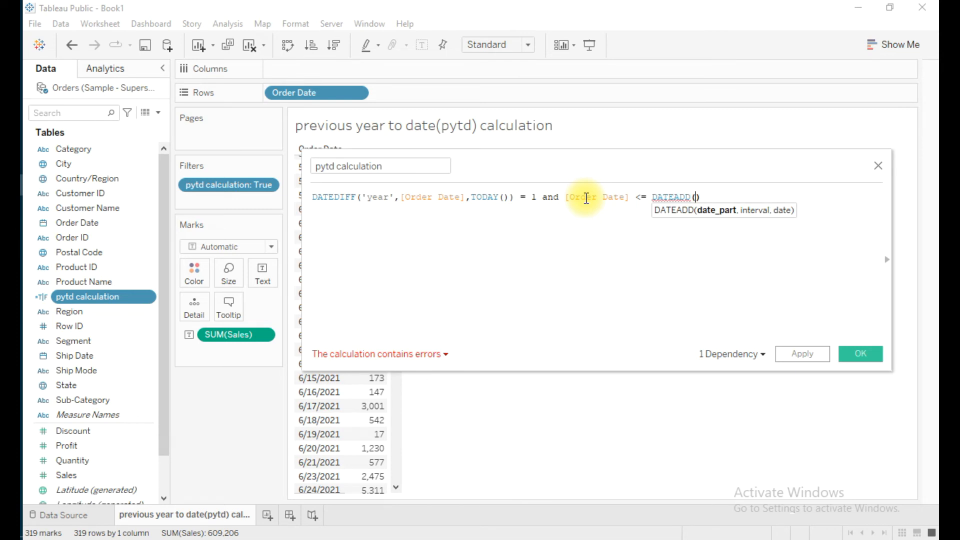
type("''")
key("Left")
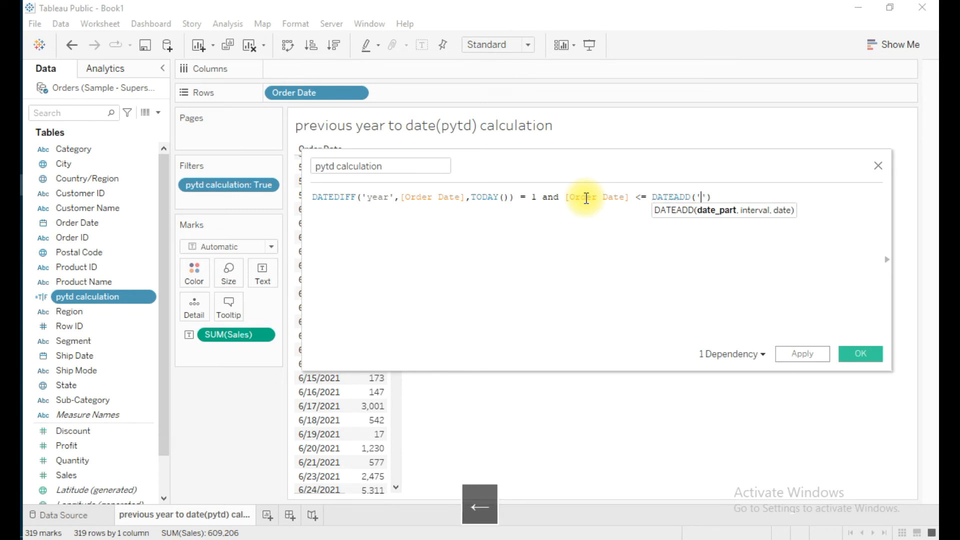
type("year")
key("Right")
type(",")
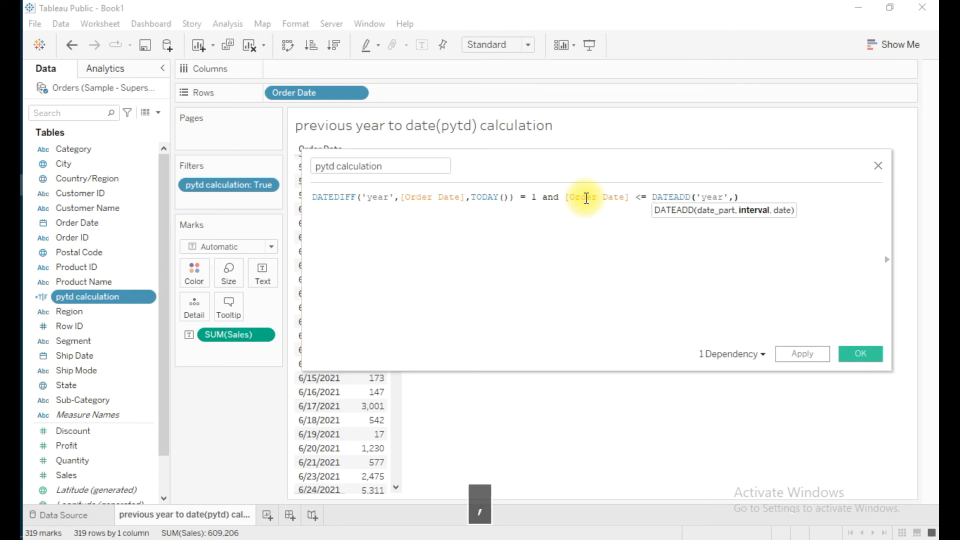
Step: Complete the DATEADD function with -1 as the interval and TODAY() as the date
type("-")
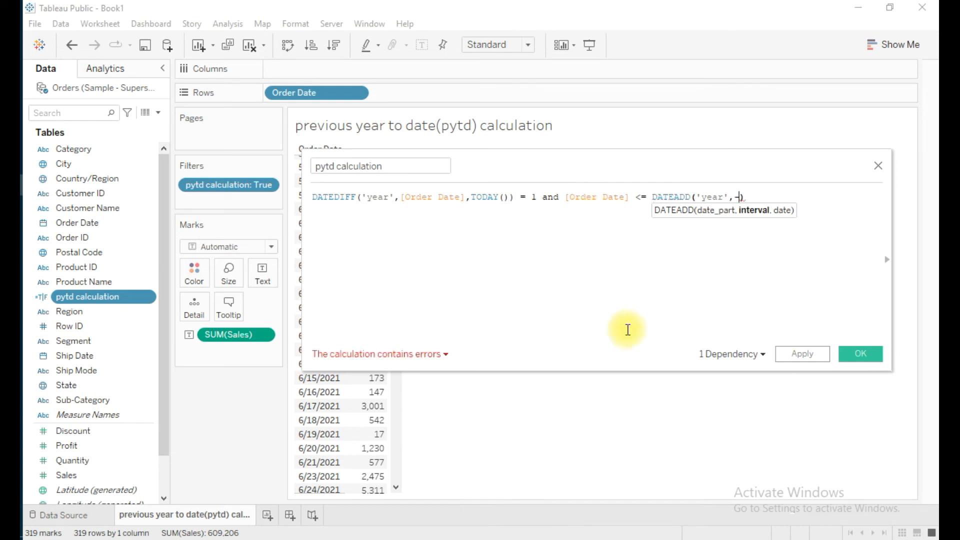
type("1,")
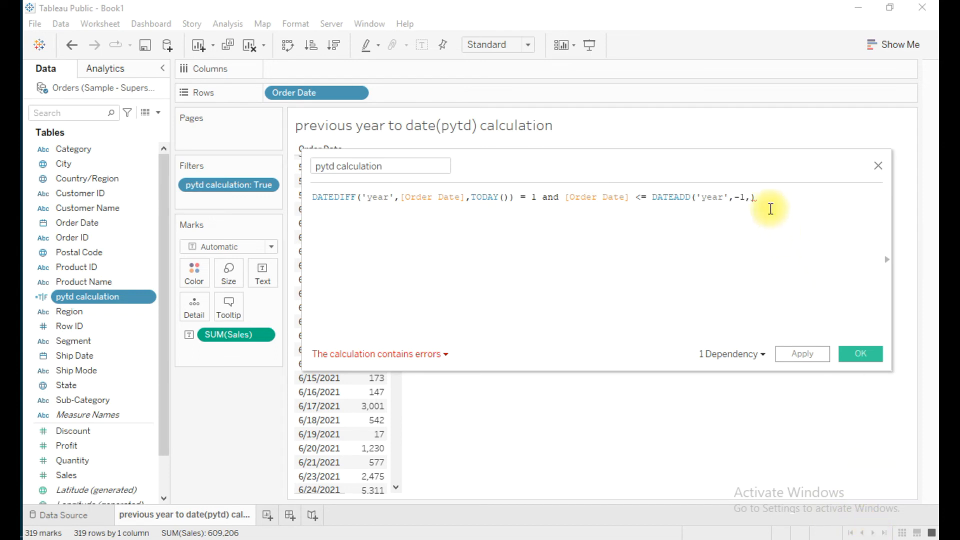
type("to")
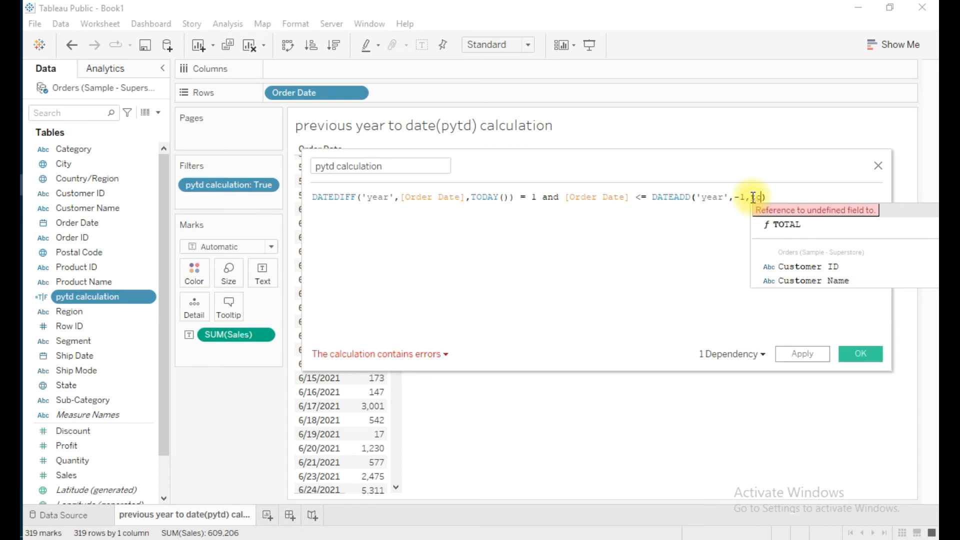
key("Return")
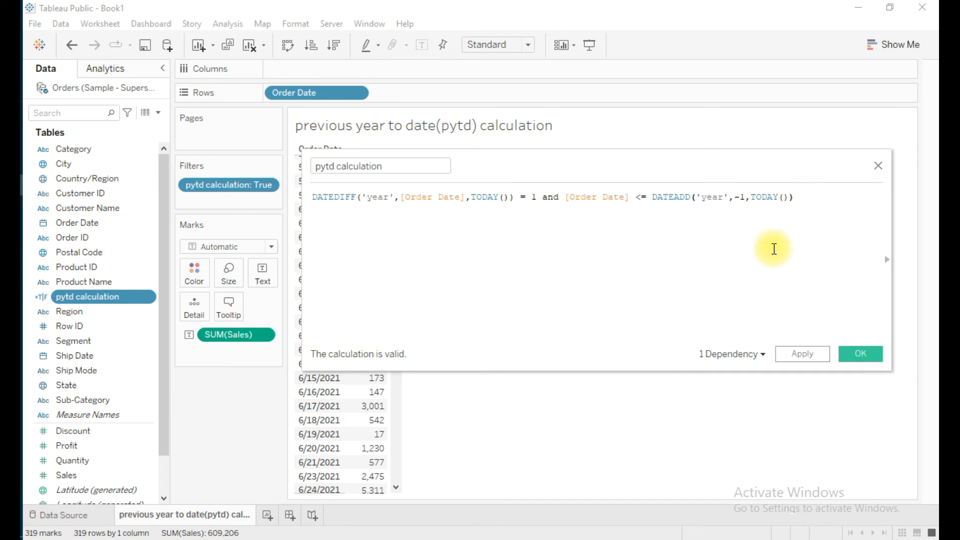
Step: Review the added Order Date condition, save the pytd calculation, and check the first and last dates in the filtered list
left_click(560, 197)
left_click_drag(578, 197, 794, 199)
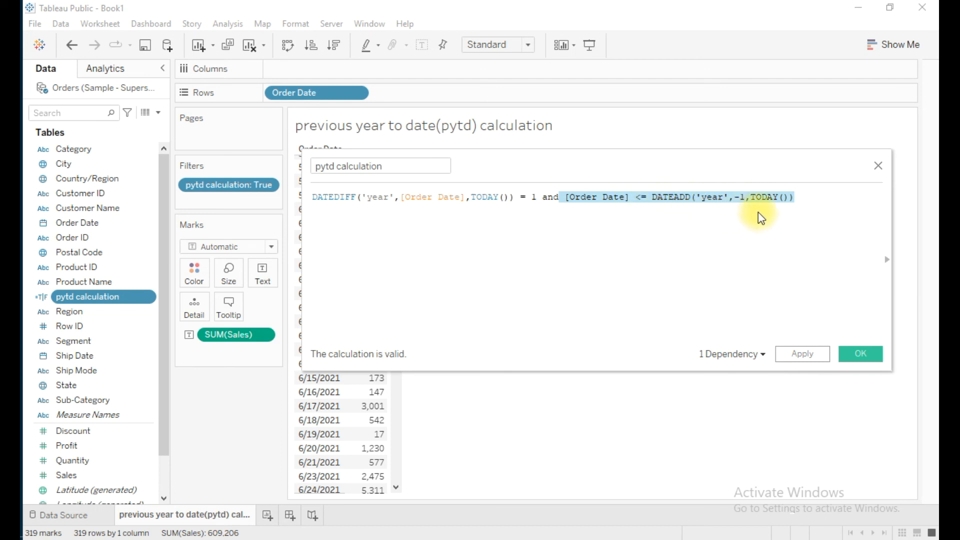
left_click(800, 200)
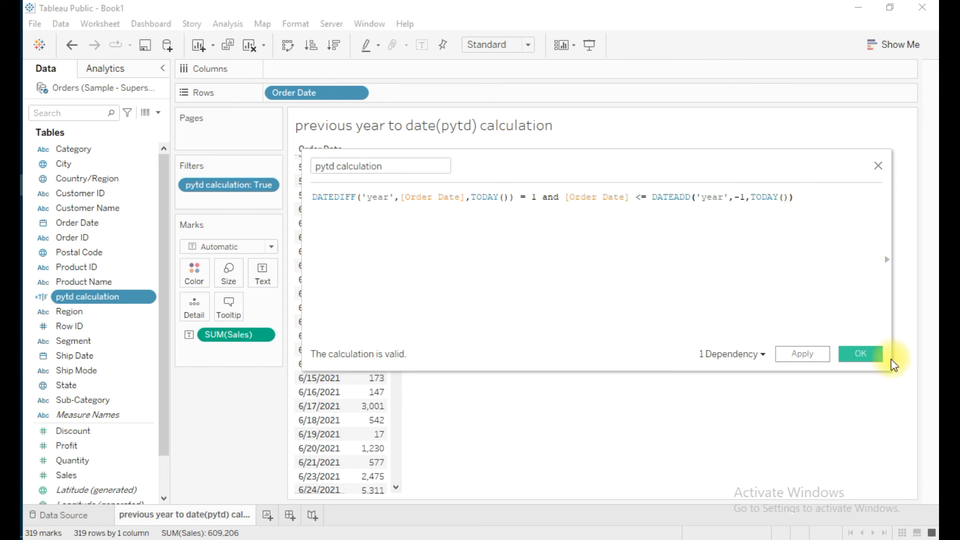
left_click(865, 353)
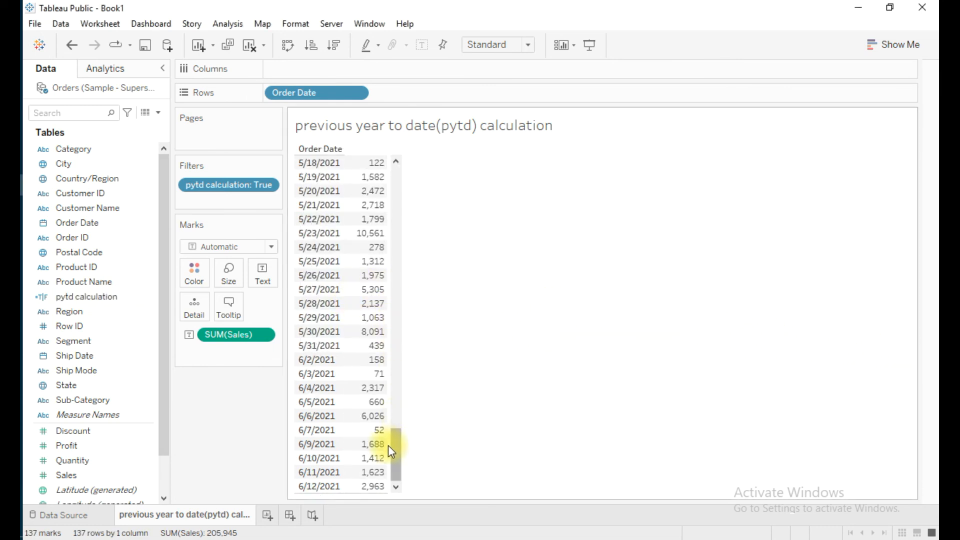
left_click_drag(393, 456, 387, 172)
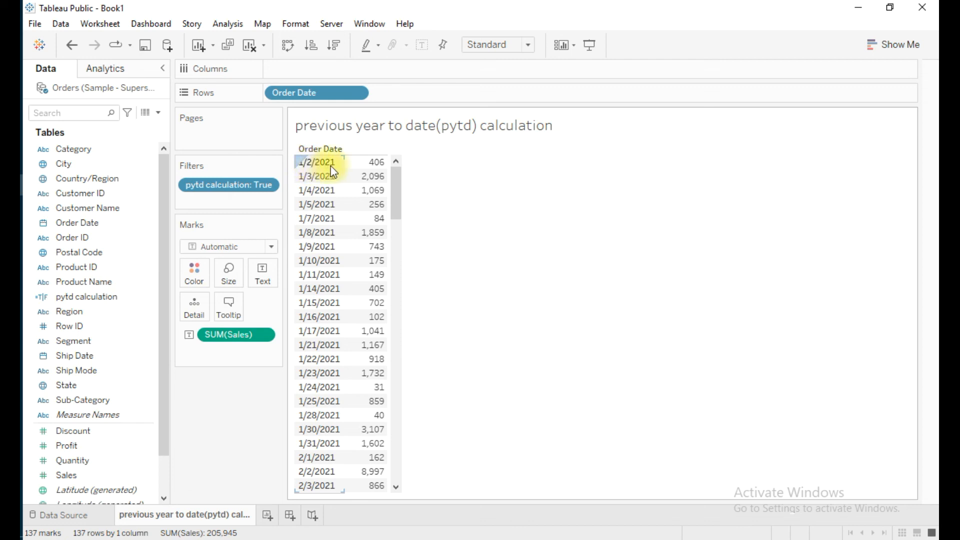
left_click_drag(397, 184, 390, 483)
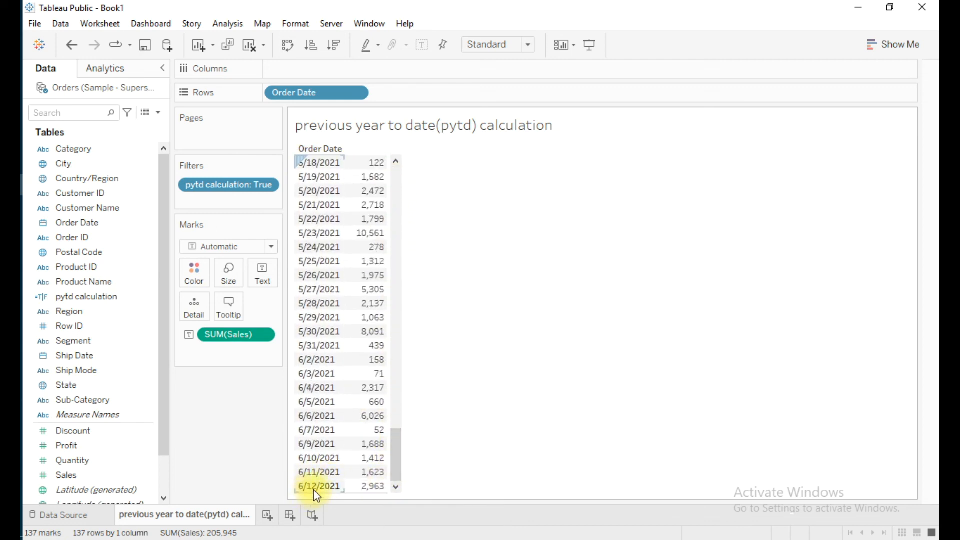